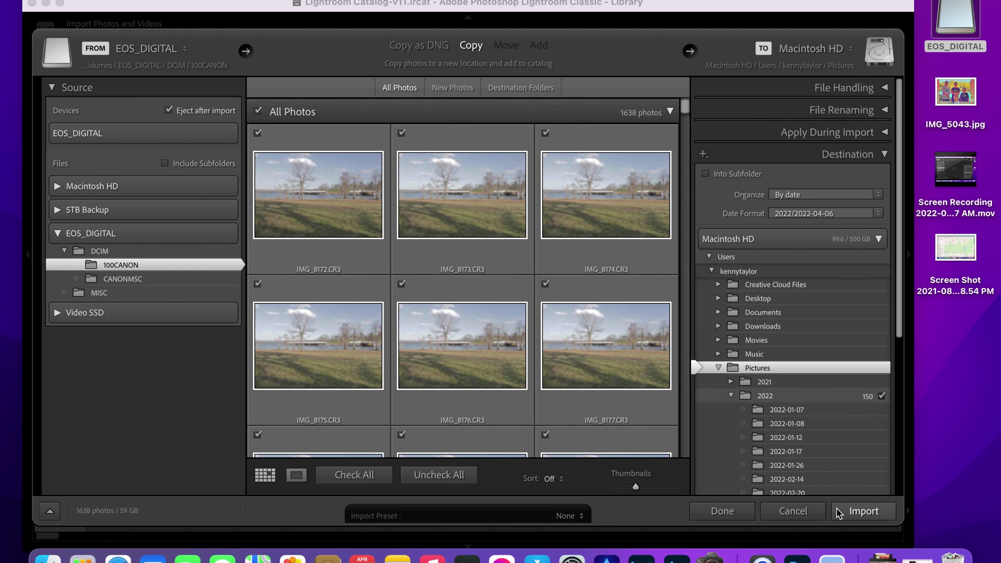
Import all checked photos from the EOS_DIGITAL card's 100CANON folder, copying them into Pictures organized by date
click(857, 512)
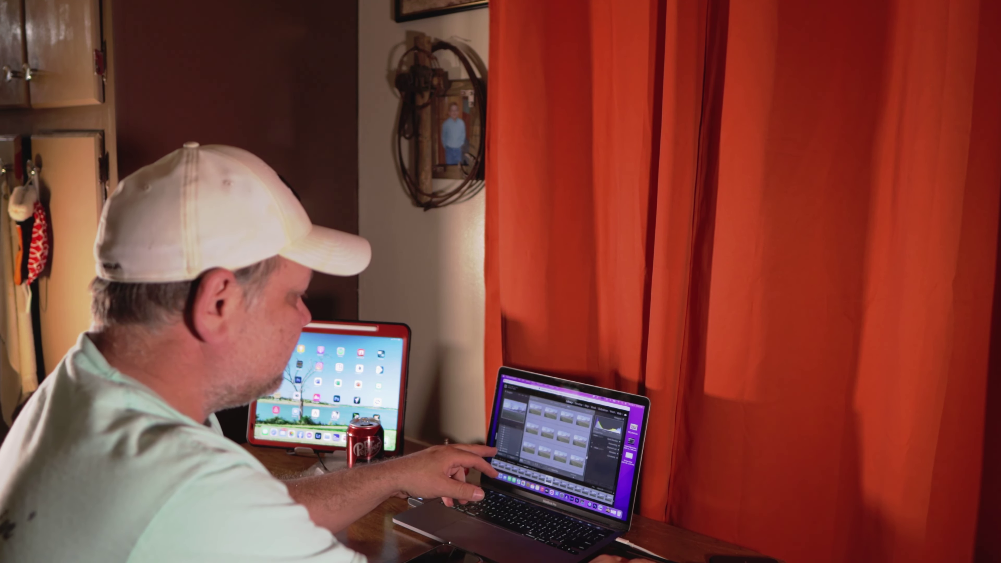
scroll(557, 434, down, 3)
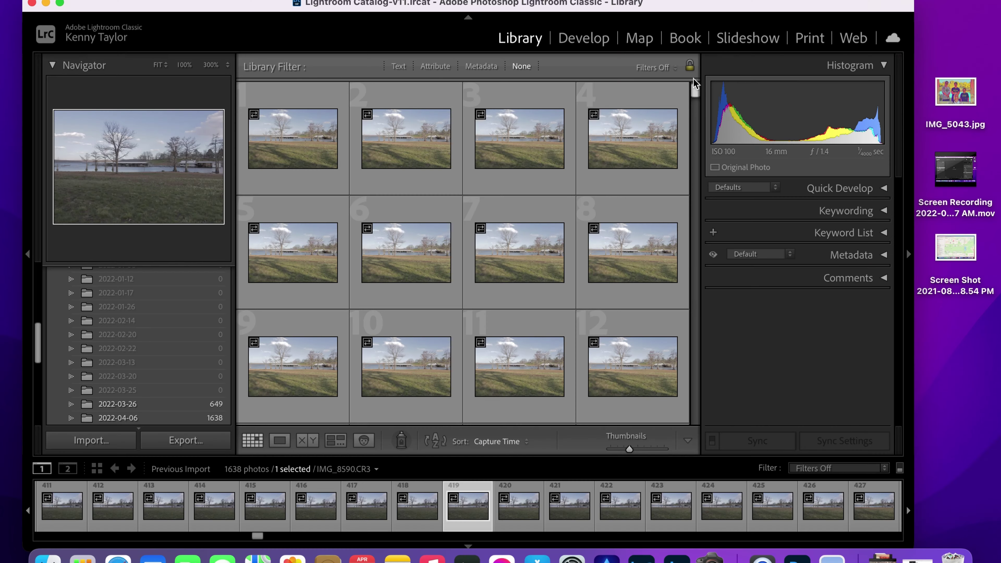
Select the first imported photo, IMG_8172.CR3, and open it for developing
drag(259, 541, 39, 548)
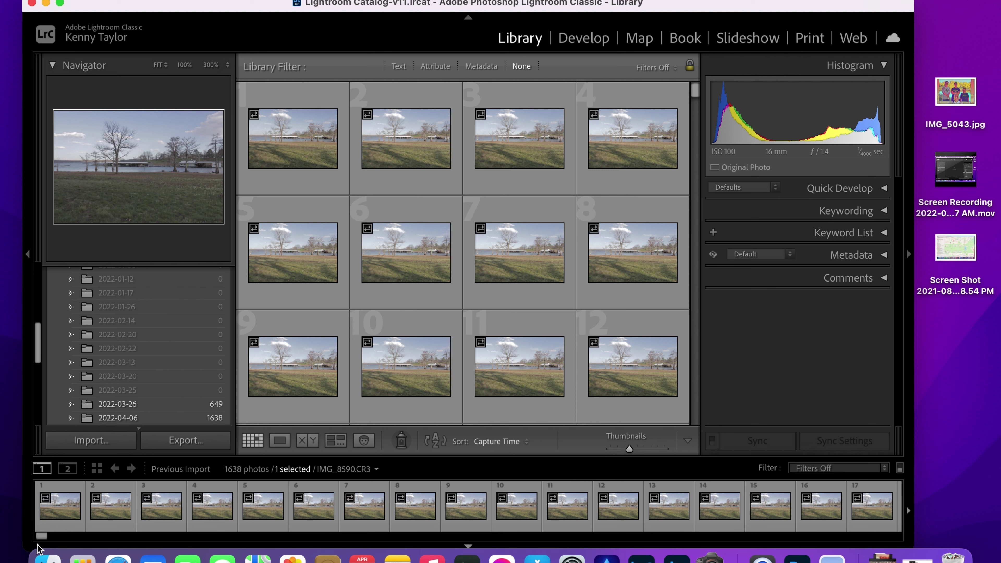
click(58, 513)
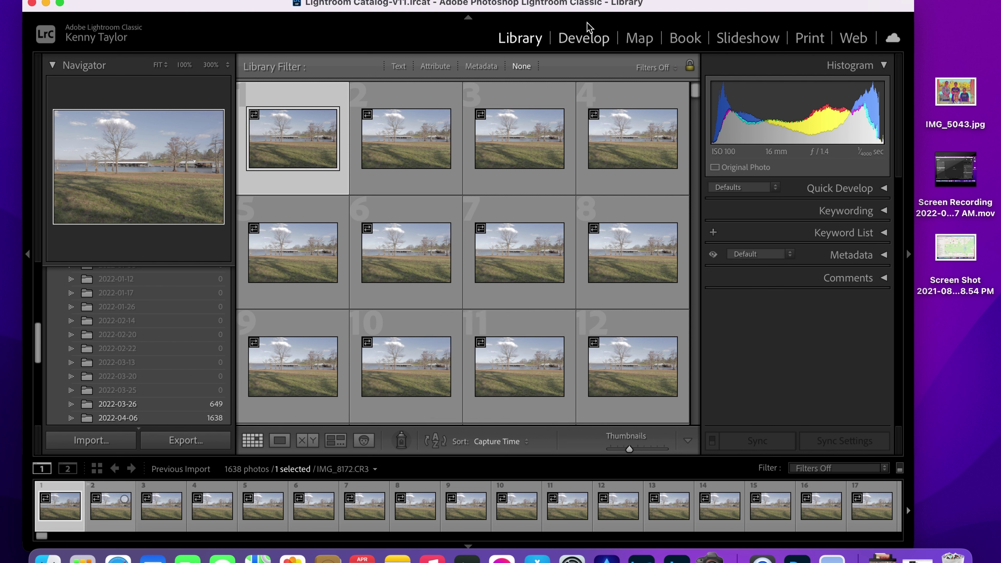
click(583, 38)
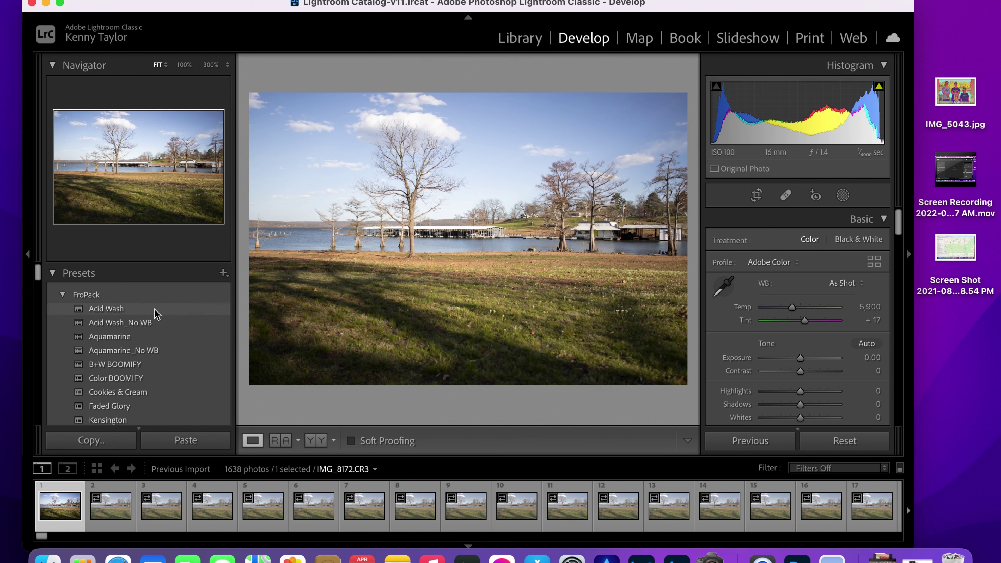
Preview the FroPack presets on the lakeside photo and apply the Skittles preset
click(121, 311)
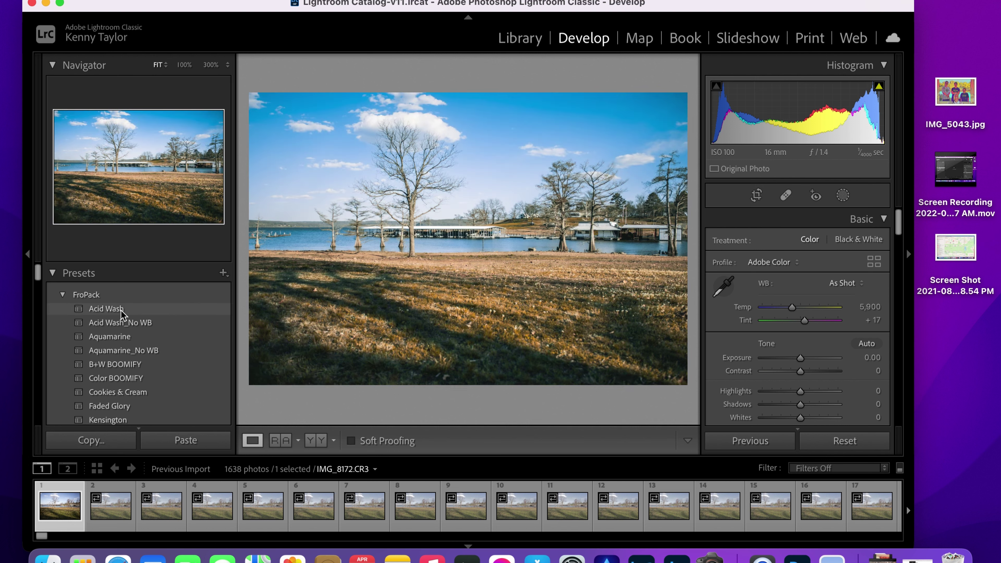
click(122, 326)
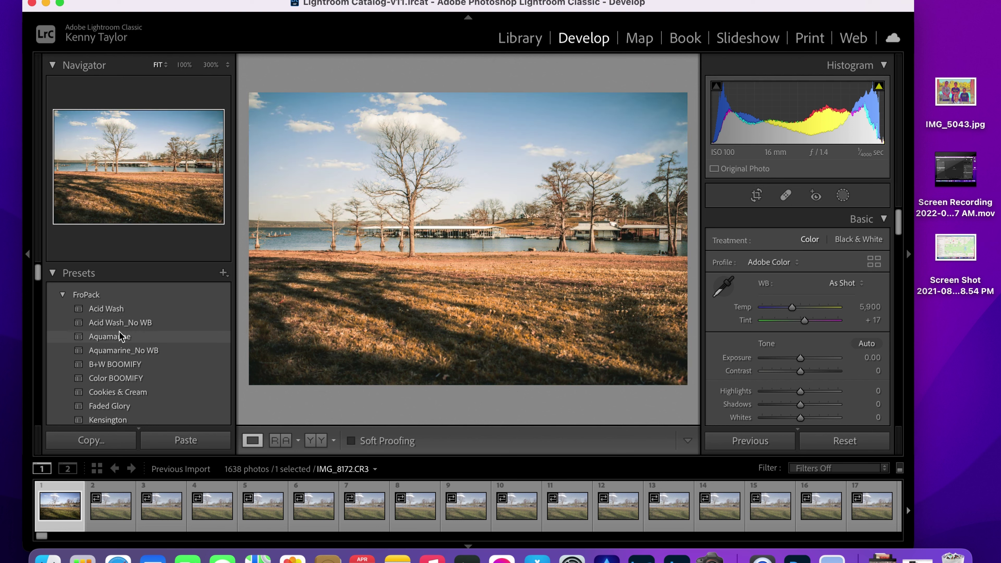
click(120, 337)
click(122, 350)
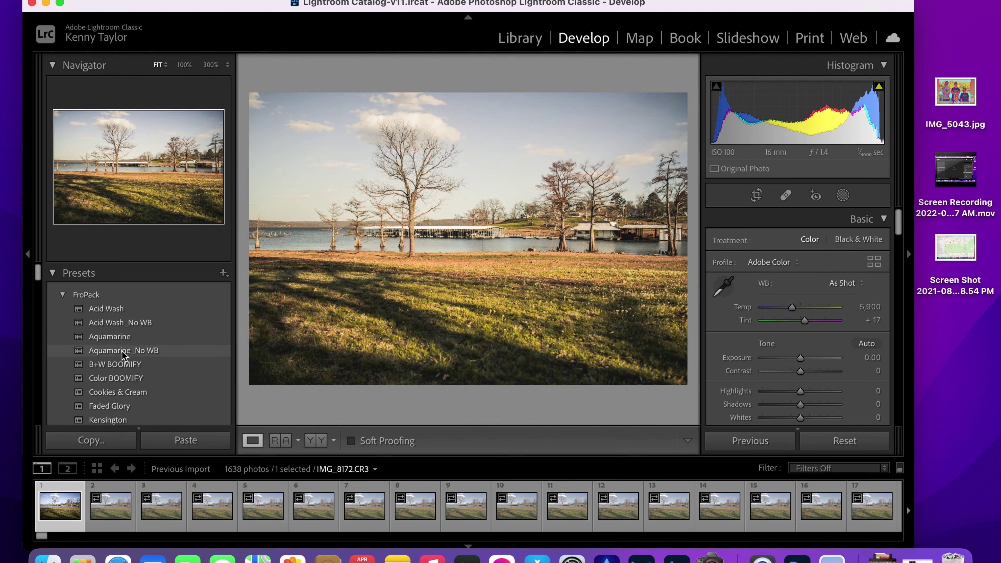
click(125, 363)
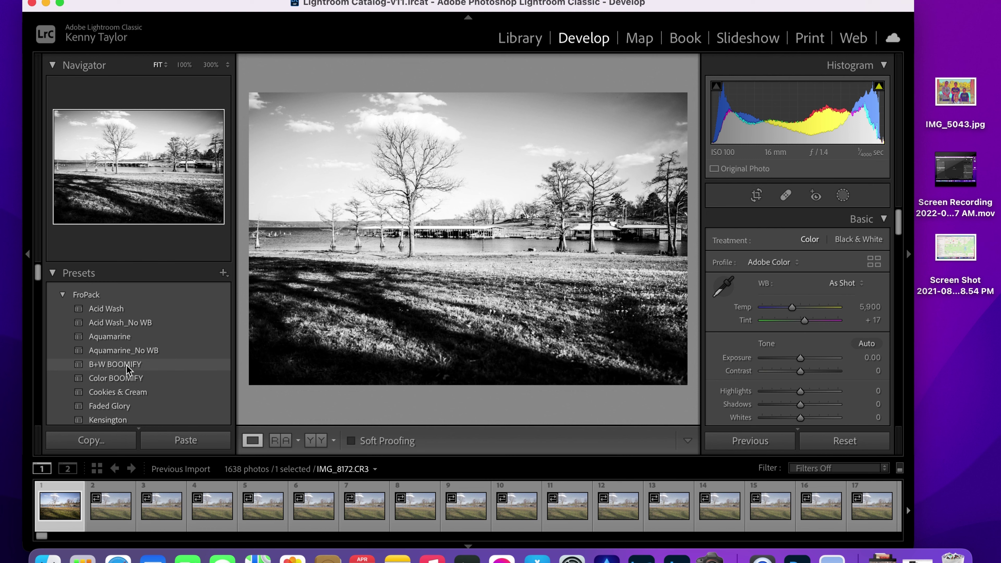
scroll(127, 368, down, 3)
click(127, 368)
scroll(127, 369, down, 8)
click(128, 368)
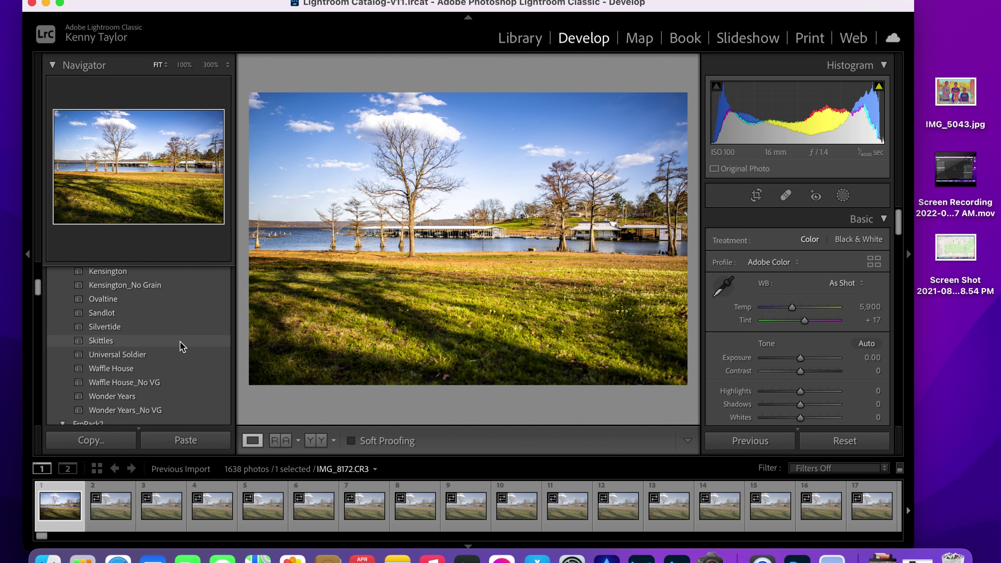
click(112, 341)
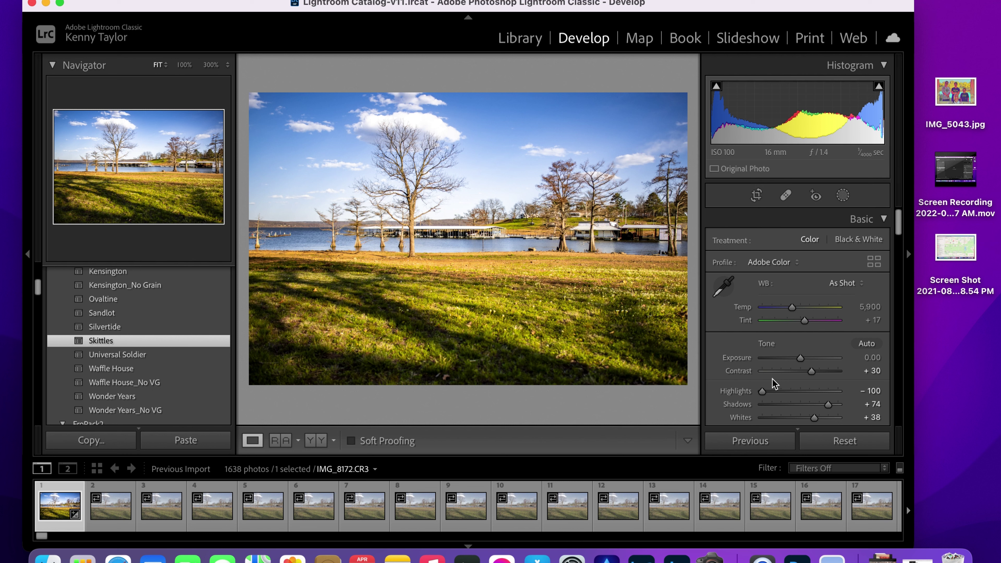
Set the saturation of the photo's blue color range to +19 in the HSL/Color adjustments
scroll(772, 383, down, 5)
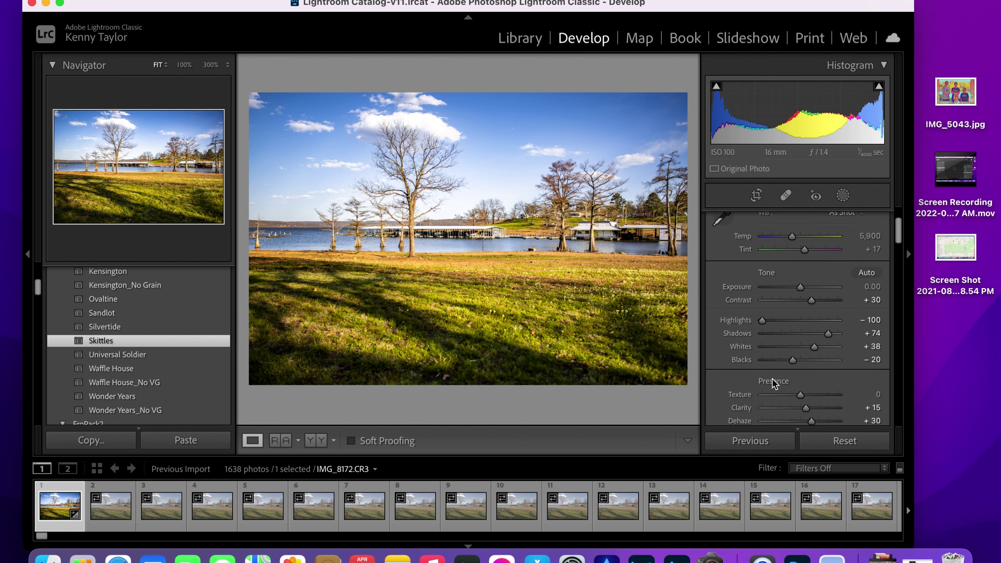
scroll(772, 383, down, 7)
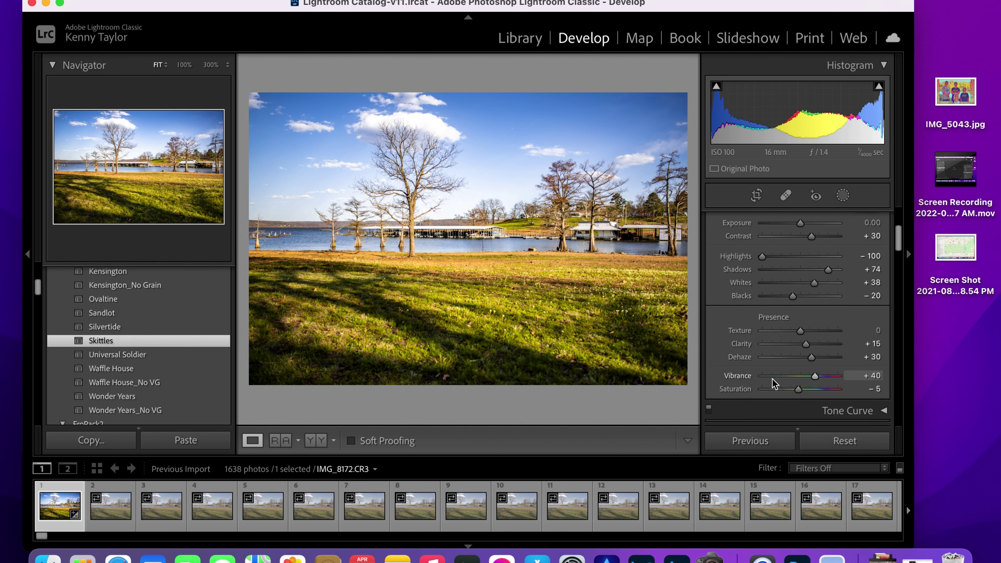
scroll(772, 384, down, 2)
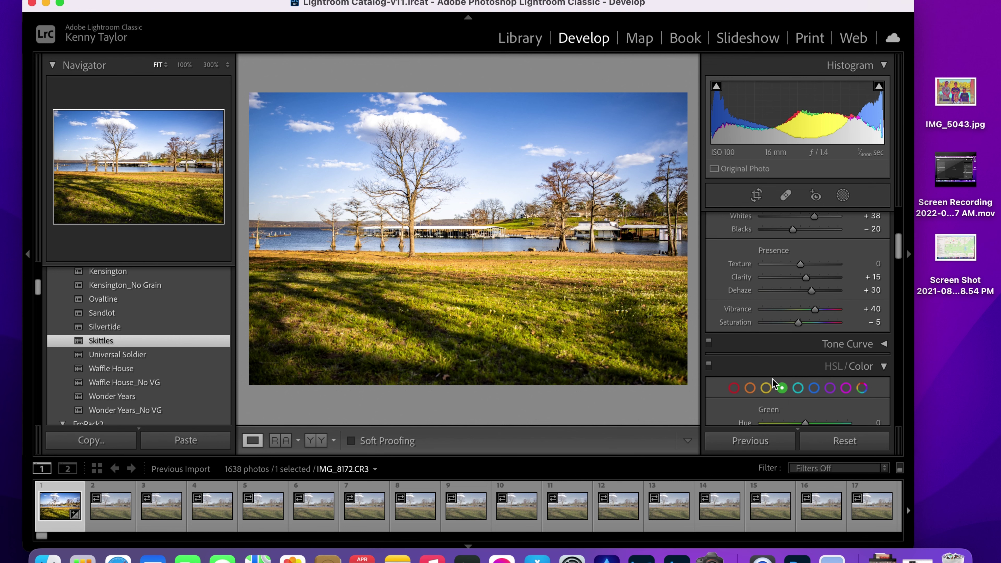
scroll(772, 378, down, 4)
click(814, 329)
drag(796, 377, 813, 378)
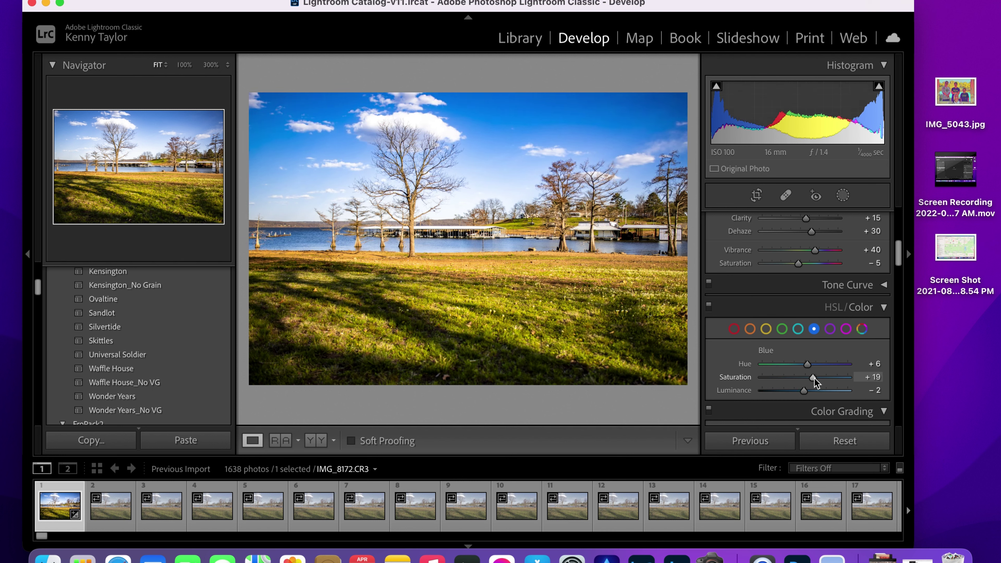
Try both extremes of the Blue Primary saturation in the camera calibration and set it to +34
scroll(779, 373, down, 5)
scroll(780, 376, down, 10)
scroll(779, 374, down, 10)
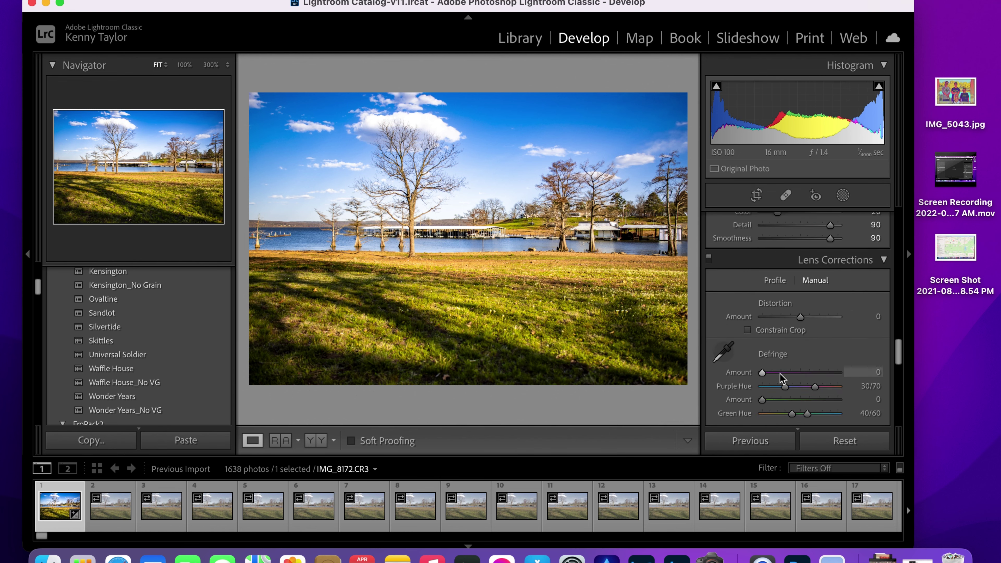
scroll(779, 373, down, 5)
scroll(779, 374, down, 10)
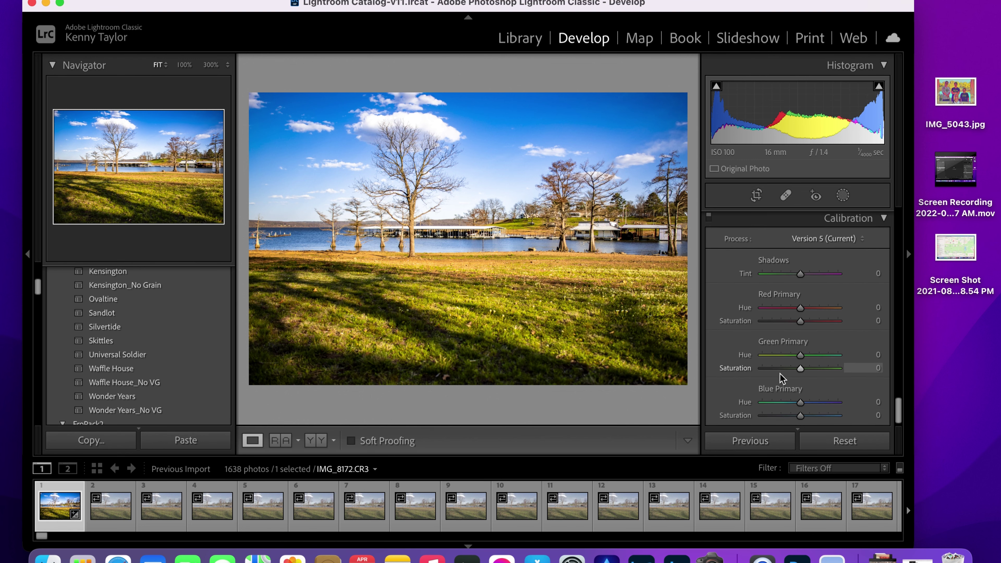
scroll(780, 374, down, 2)
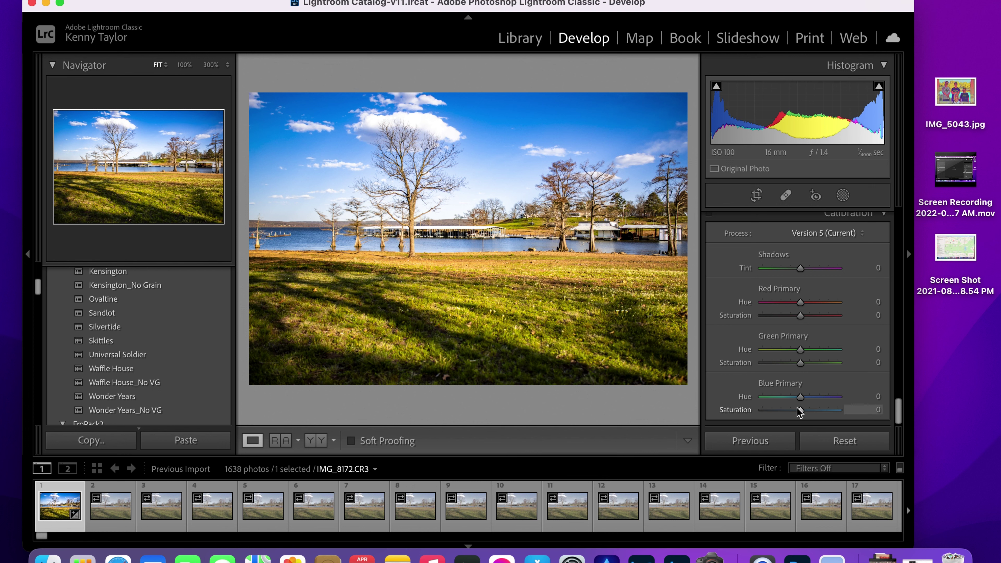
drag(801, 410, 727, 413)
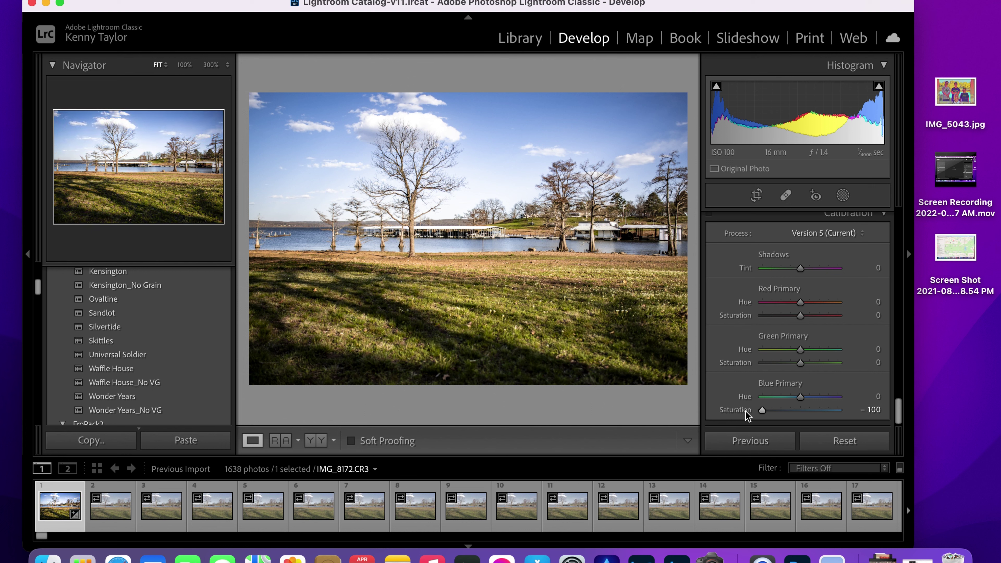
drag(762, 410, 846, 413)
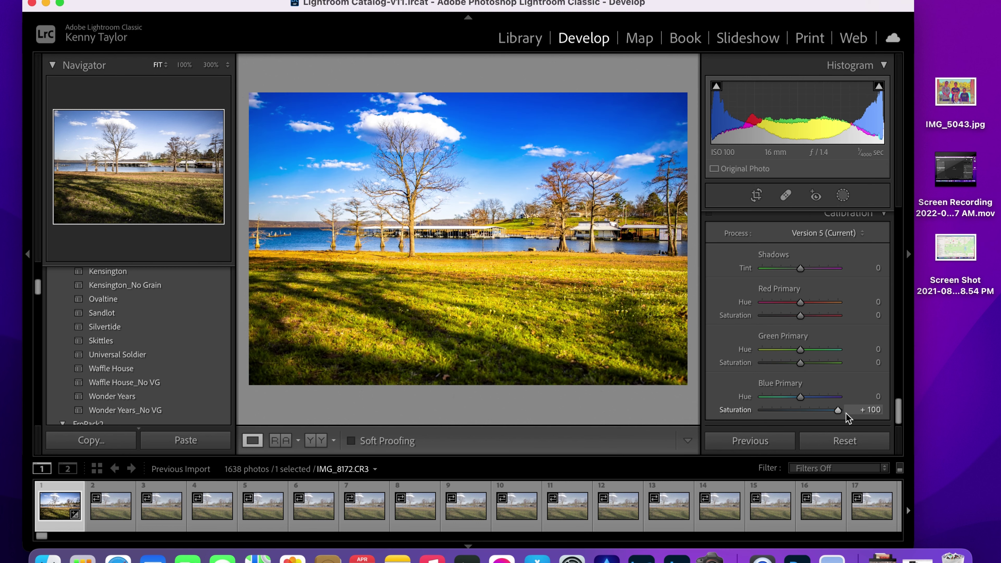
drag(842, 413, 812, 413)
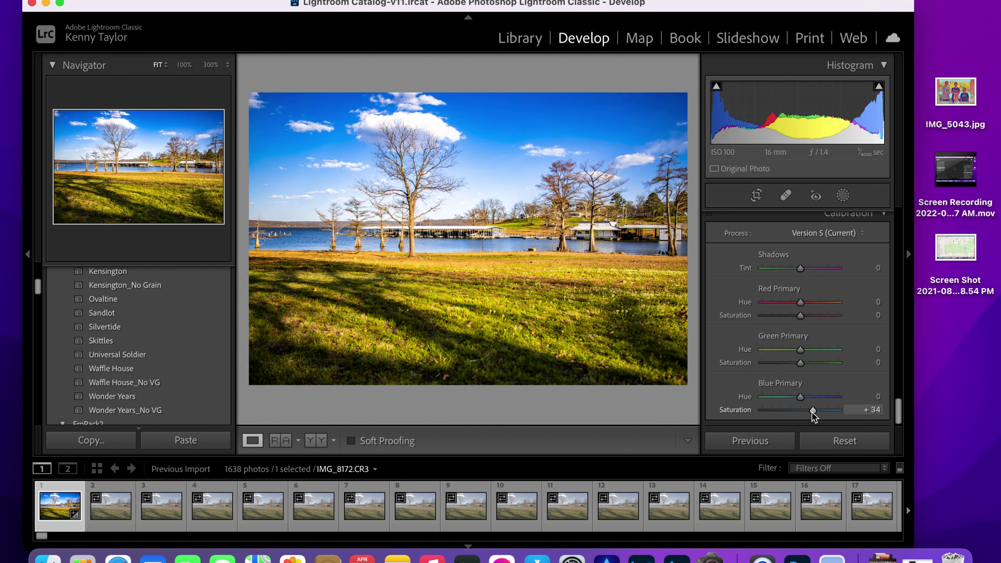
mouse_move(801, 397)
mouse_down()
mouse_move(771, 399)
mouse_move(829, 399)
mouse_move(802, 399)
mouse_up()
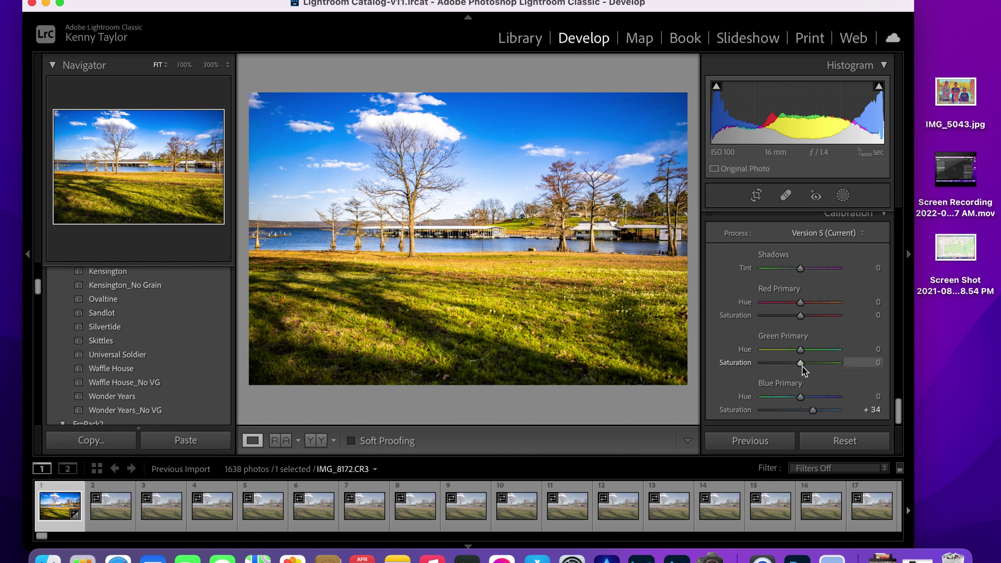
Set the Green Primary calibration to saturation +25 and hue +10
drag(801, 365, 824, 366)
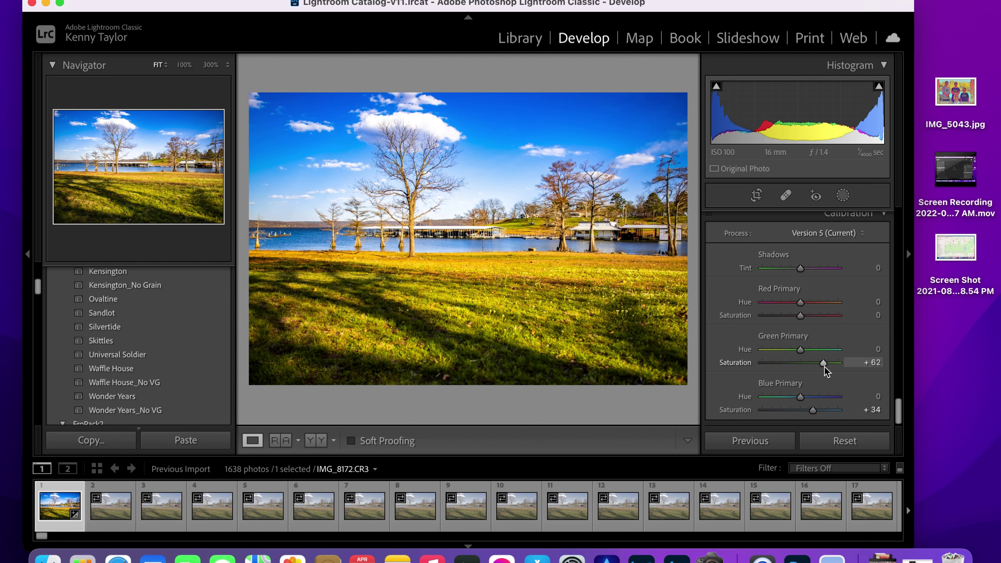
drag(826, 366, 750, 367)
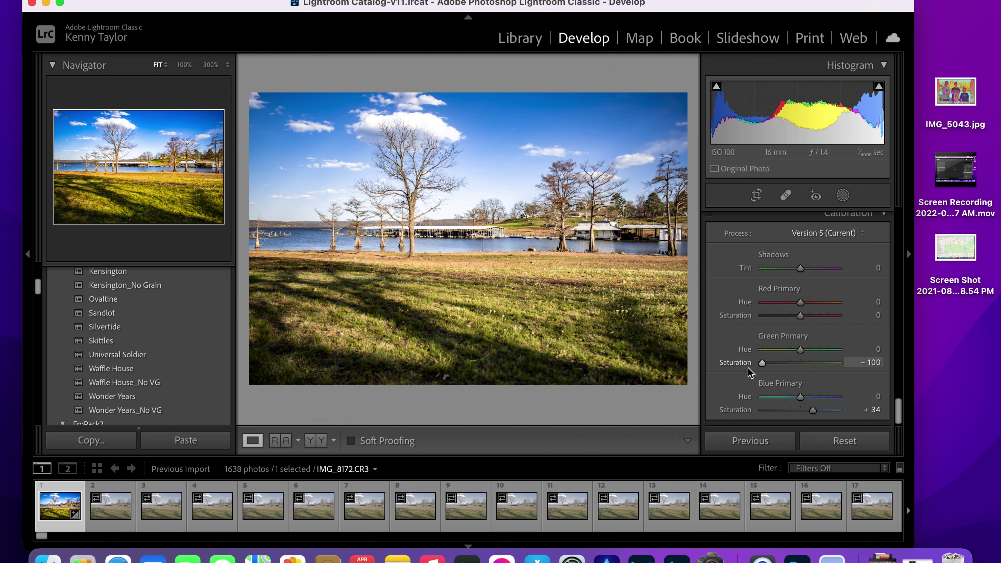
drag(747, 367, 809, 367)
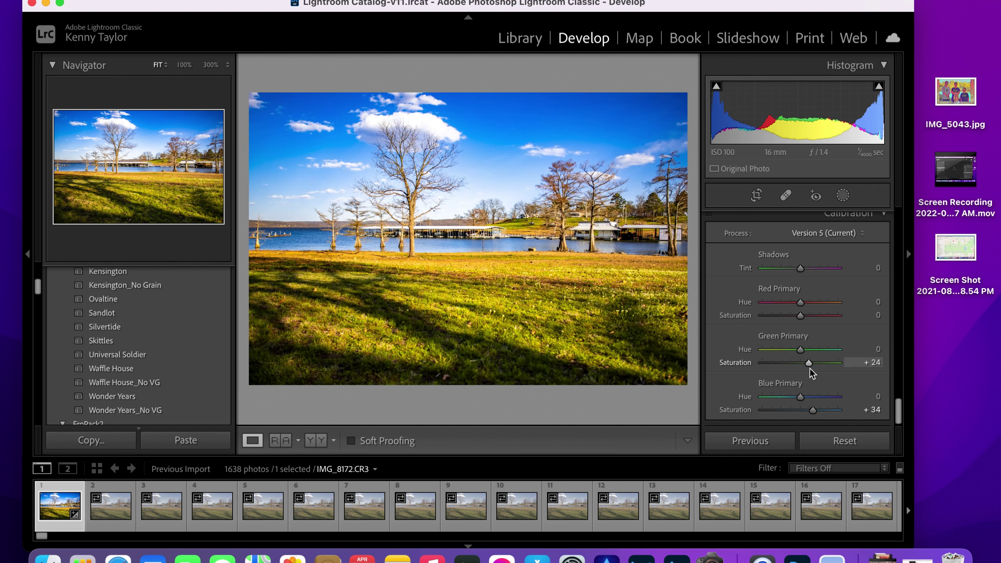
drag(809, 367, 810, 368)
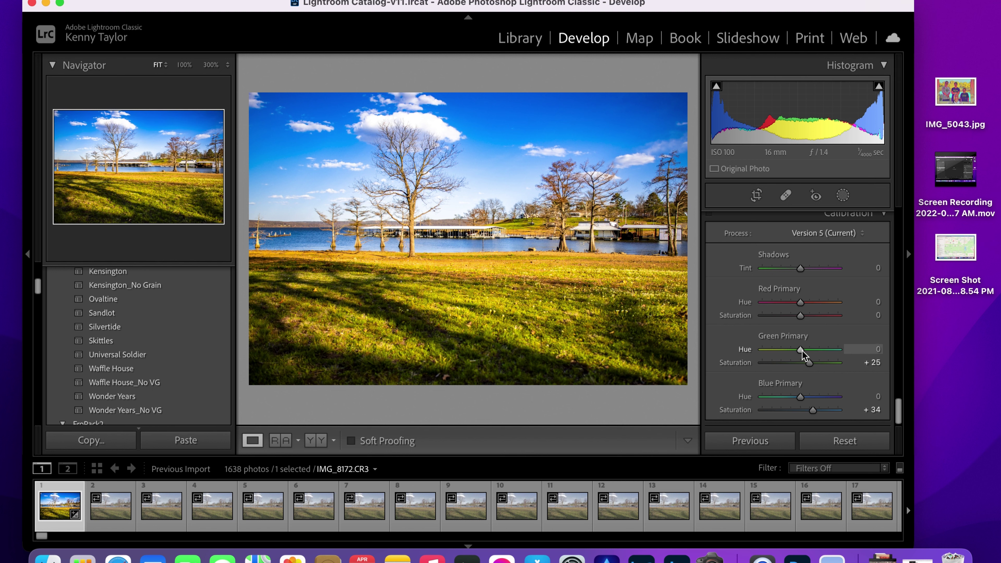
drag(801, 351, 831, 352)
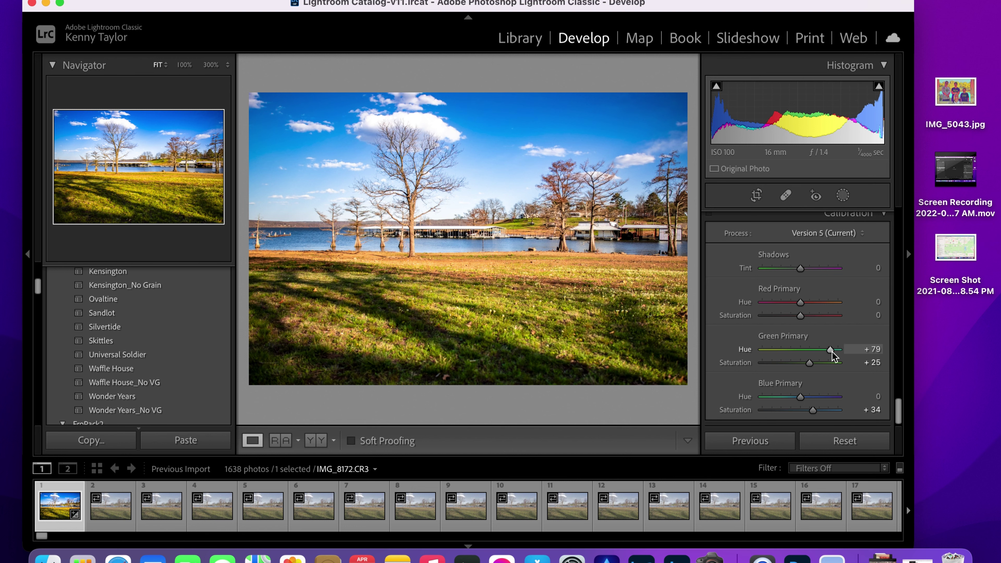
drag(832, 354, 804, 354)
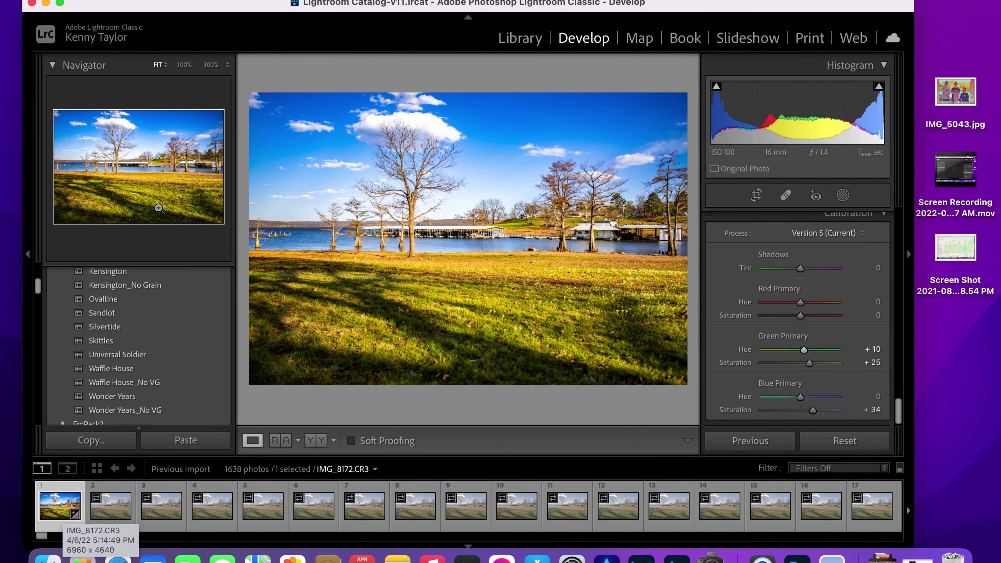
Copy the develop settings of IMG_8172.CR3, including everything except Masking
click(170, 2)
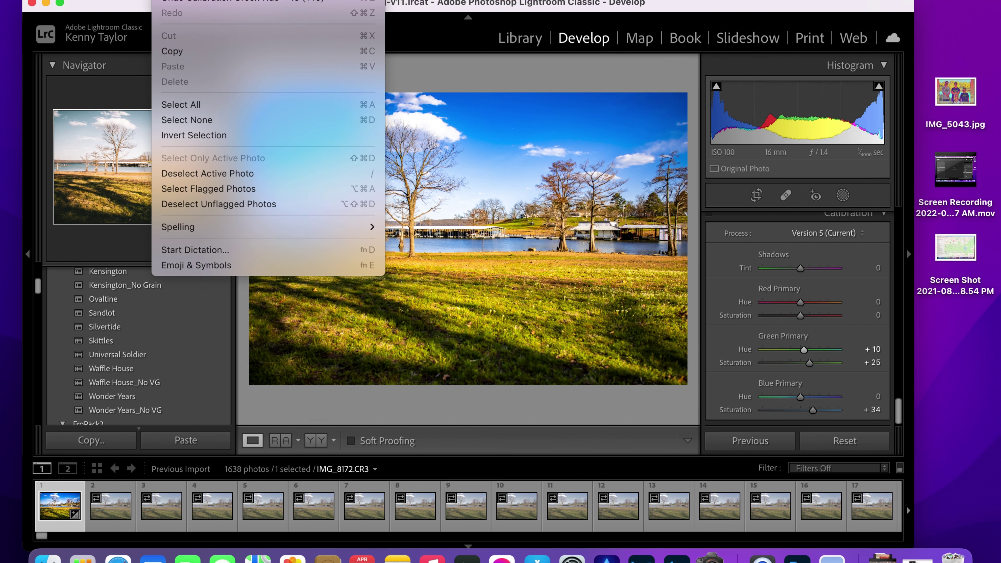
click(173, 53)
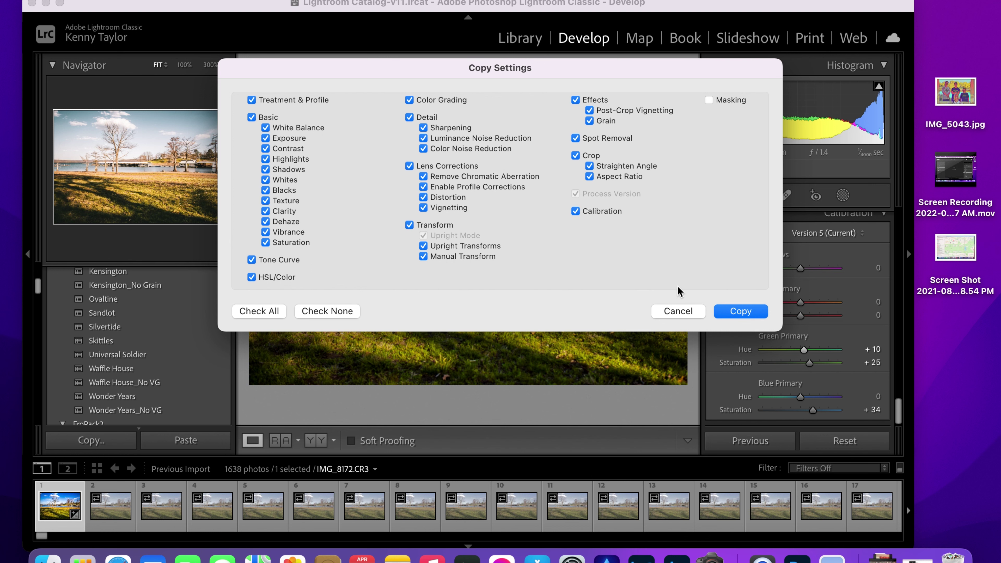
click(737, 311)
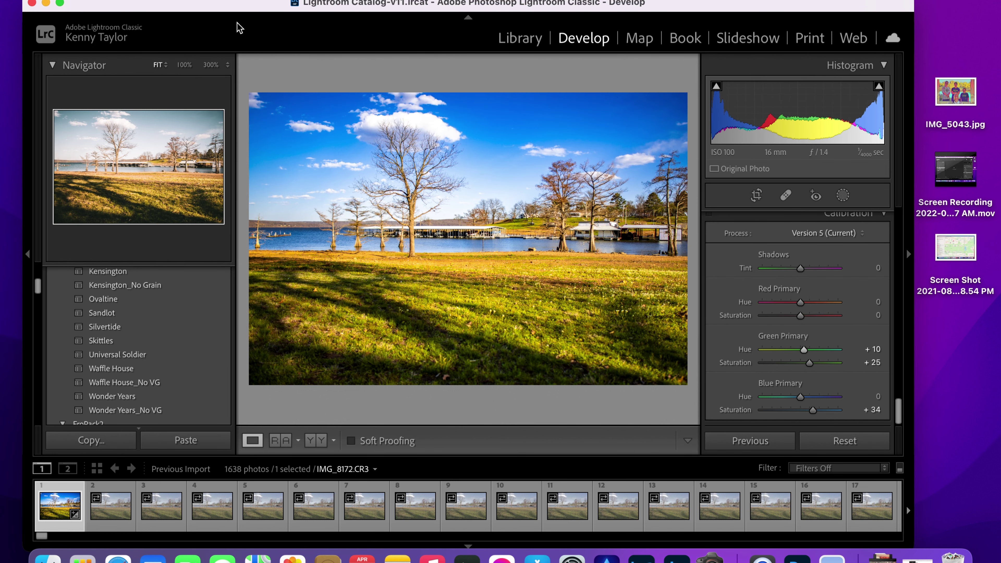
Select all imported photos and synchronize the first photo's develop settings to them, leaving out Masking
click(166, 0)
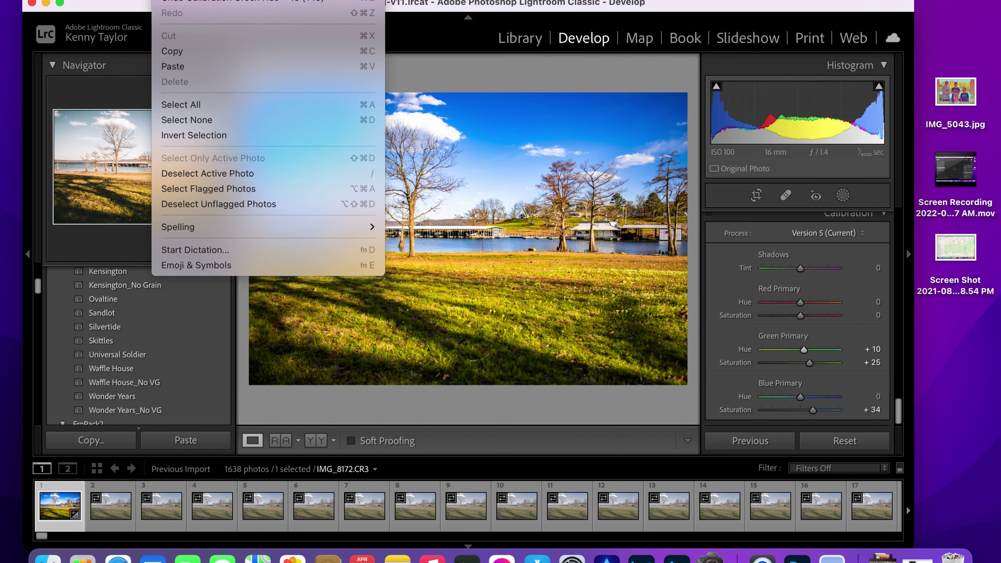
click(179, 105)
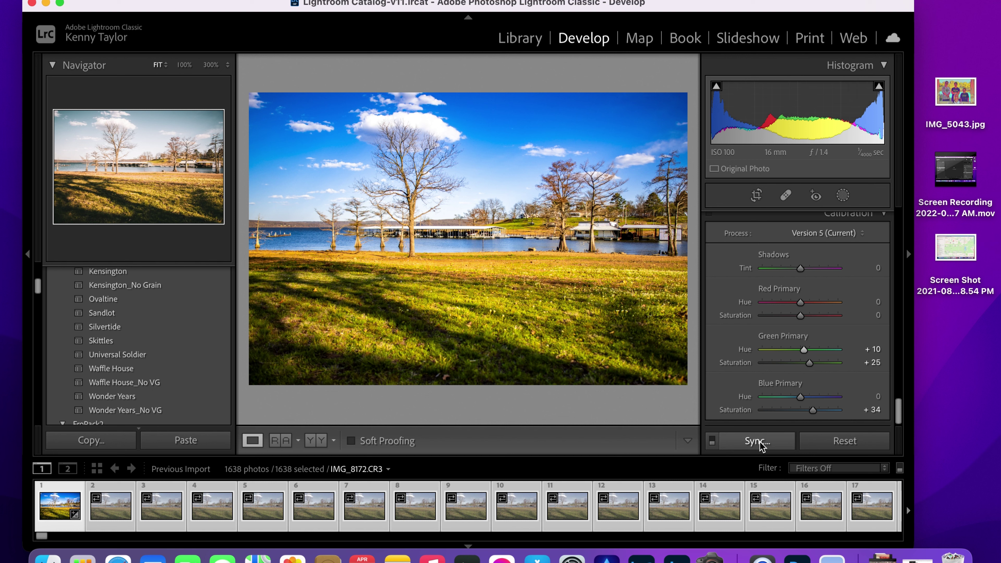
click(742, 447)
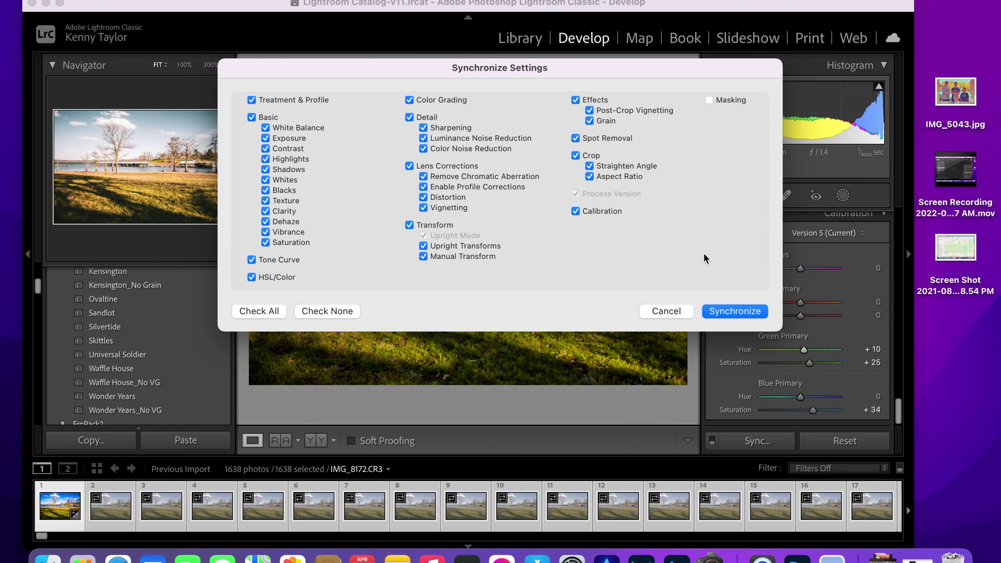
click(728, 317)
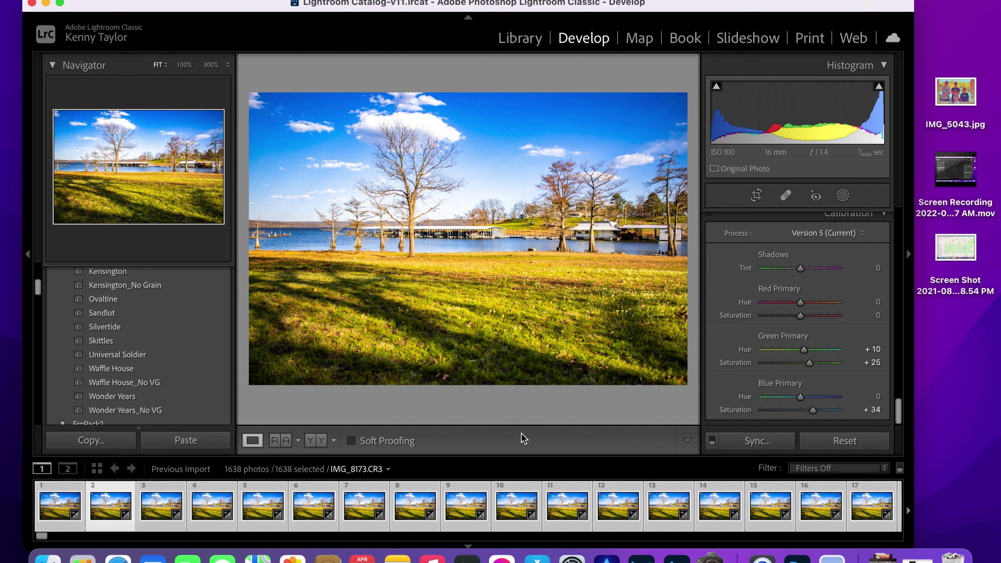
Step through the first few photos and inspect the end of the filmstrip to check the synchronized edits
key(Right)
key(Right)
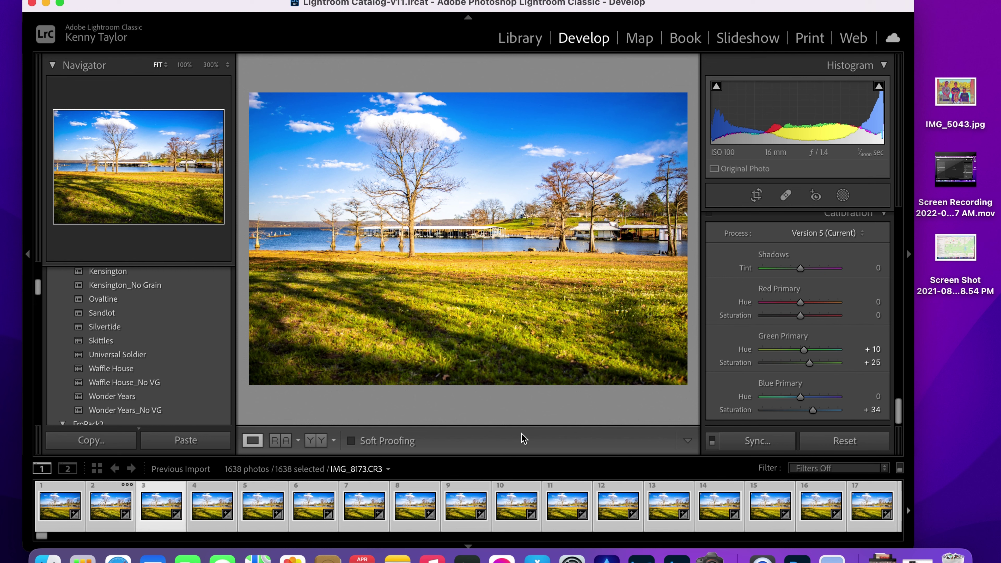
key(Right)
key(Right)
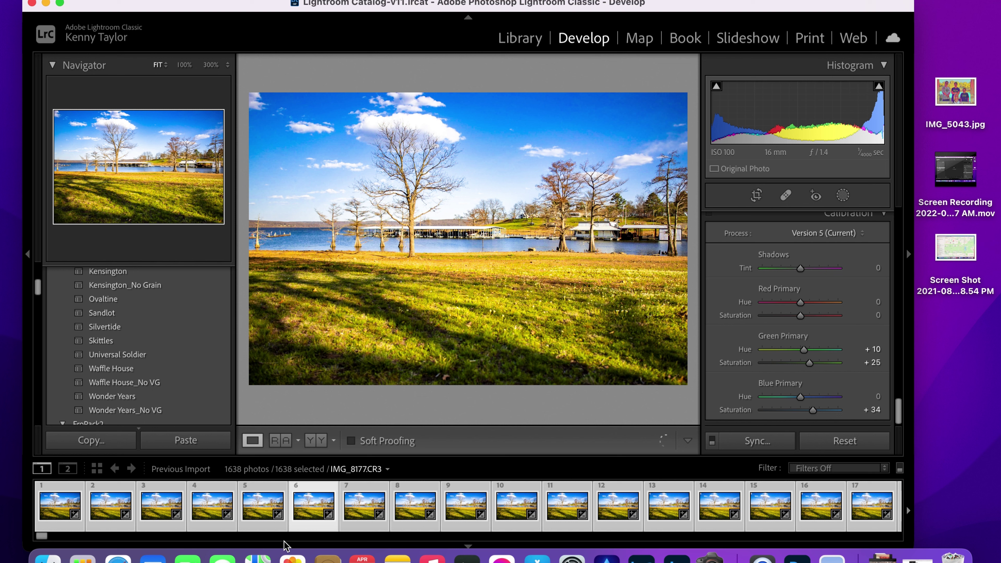
drag(48, 543, 368, 543)
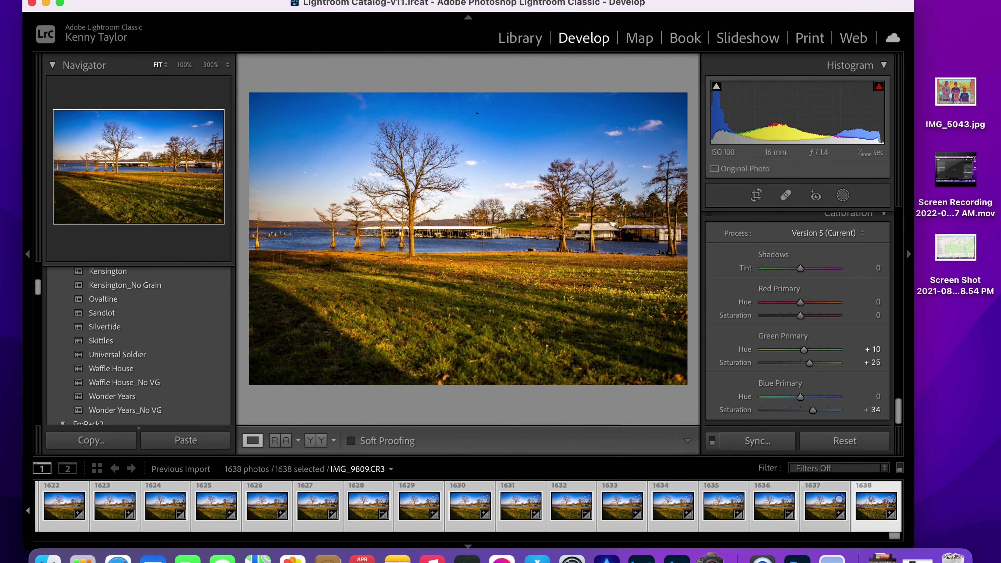
Select all photos in the sequence and open the export settings for them
click(165, 0)
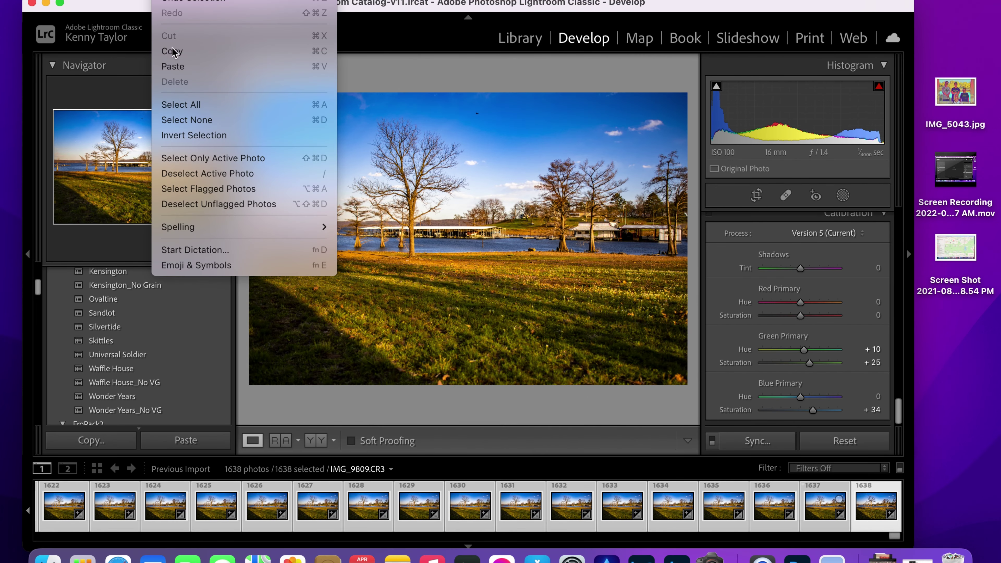
click(180, 105)
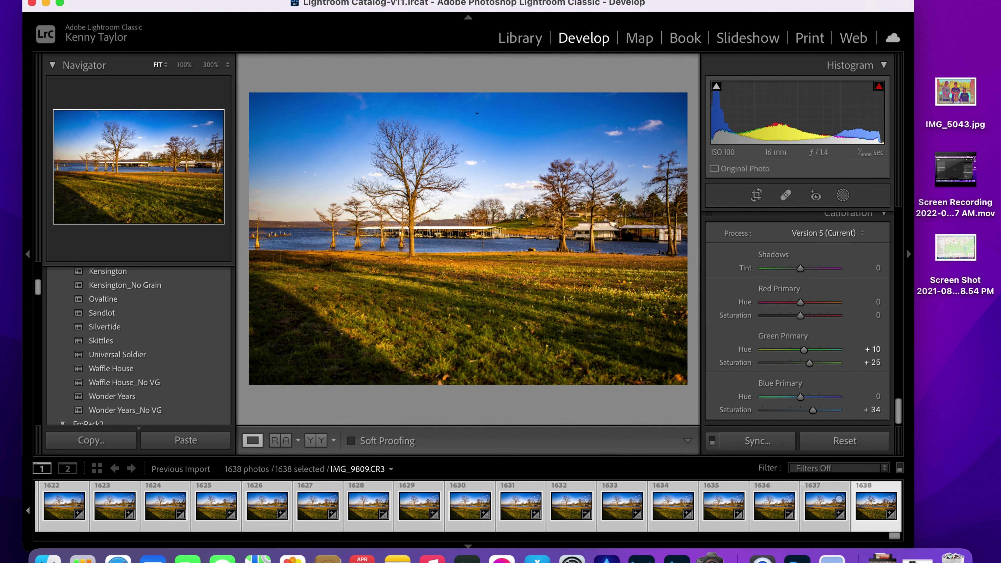
click(136, 0)
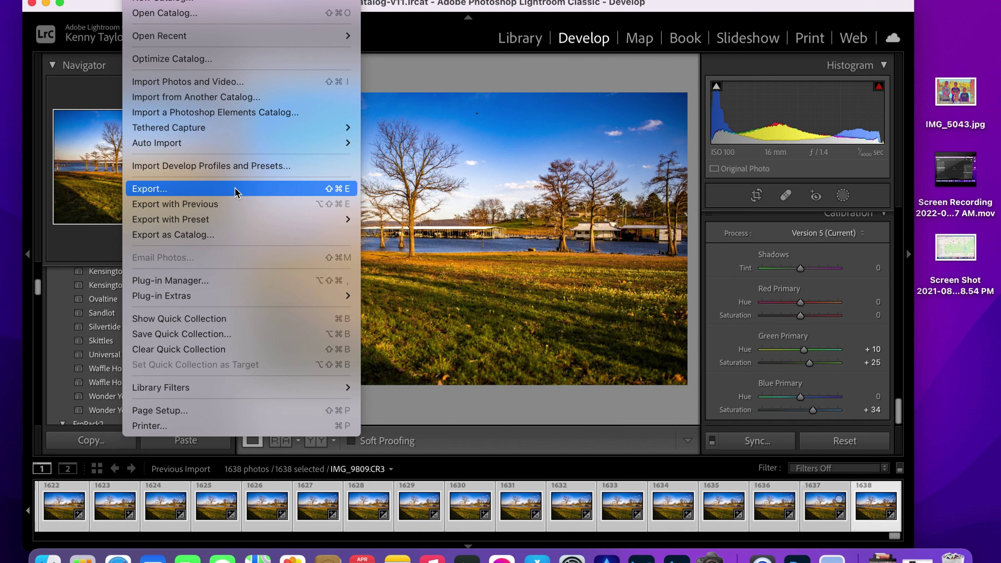
click(269, 189)
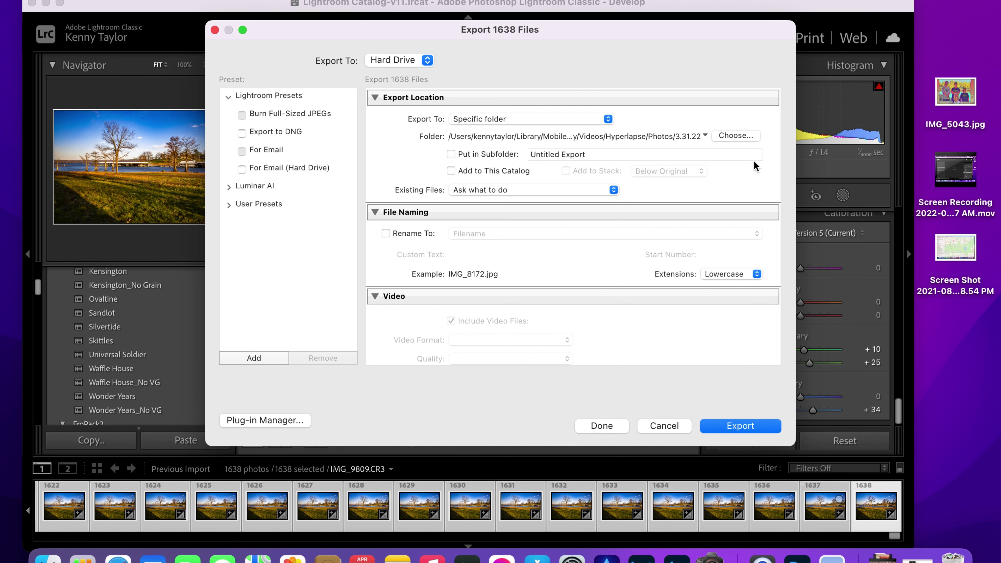
Browse to the Video SSD drive for the export destination folder
click(731, 138)
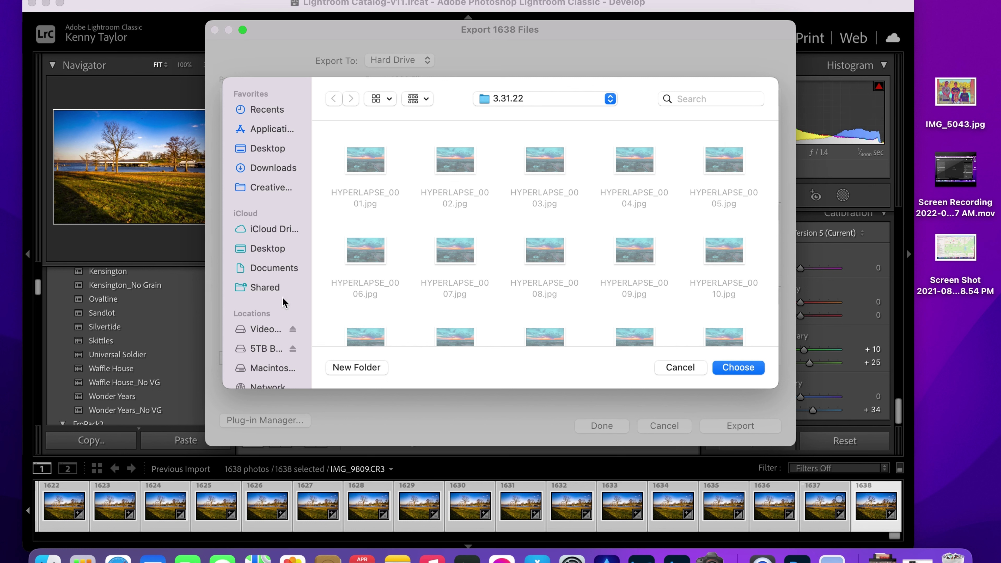
scroll(268, 355, down, 3)
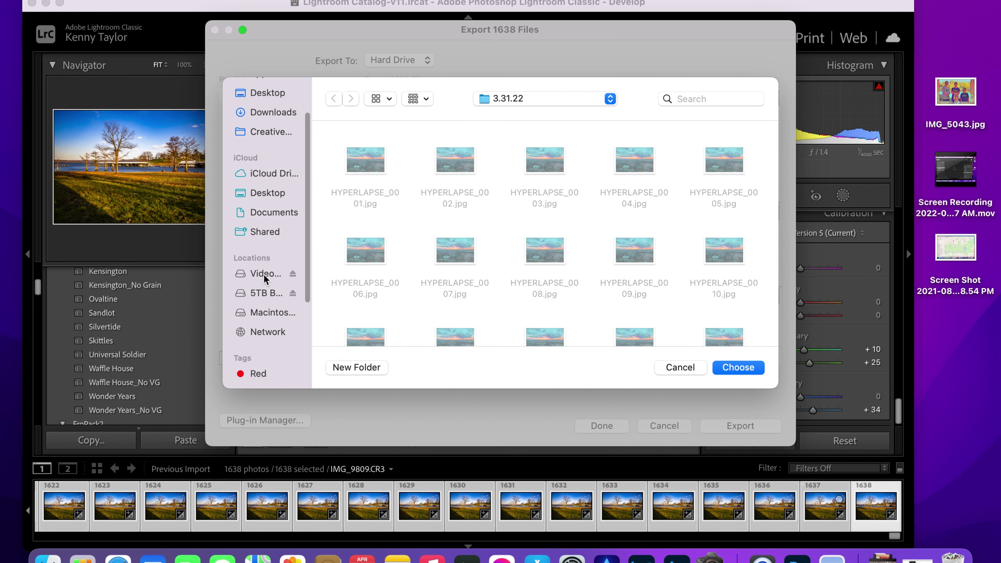
click(258, 274)
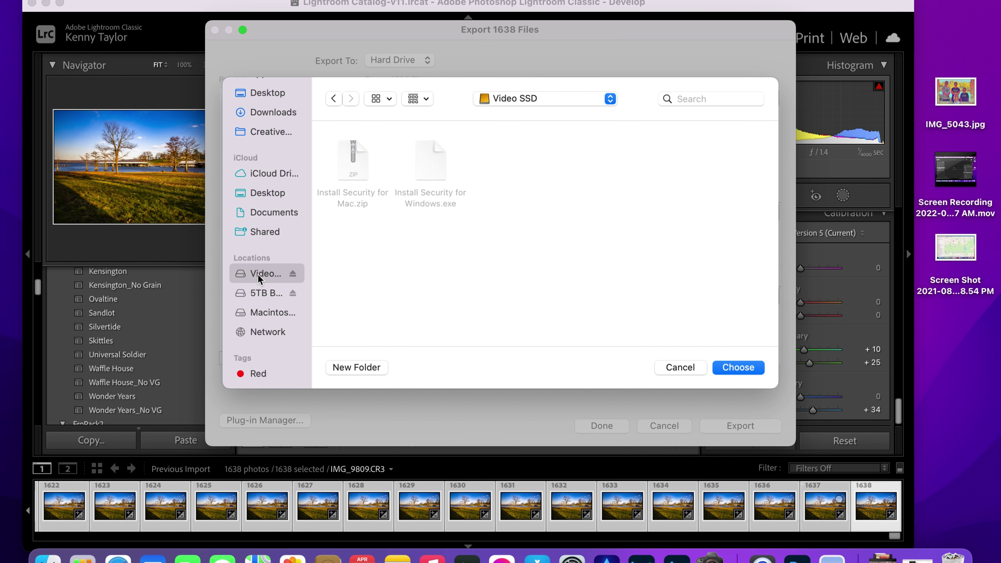